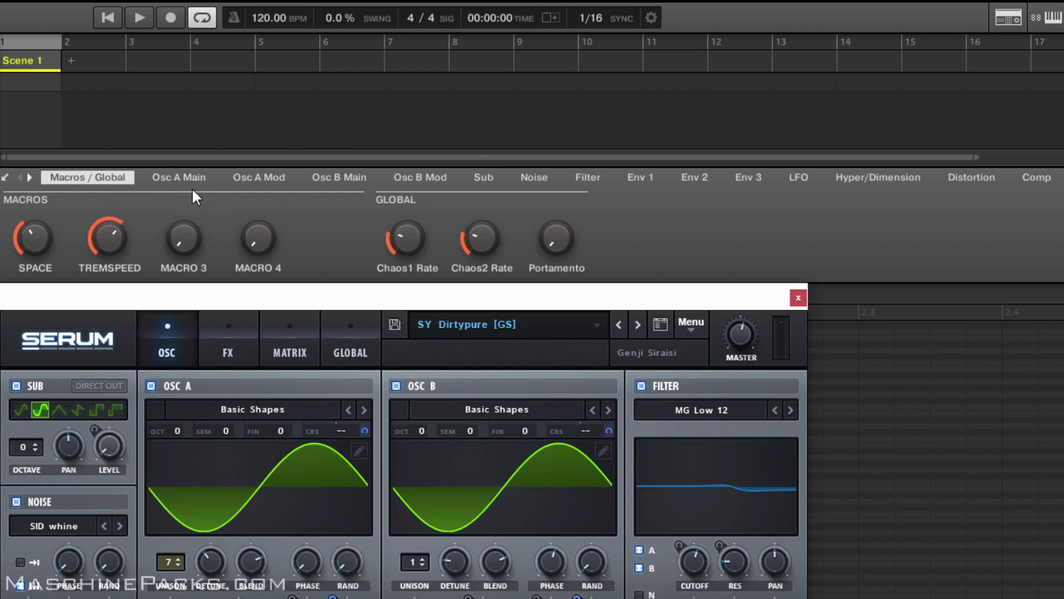
Show Serum's Osc A Main, Osc A Mod, Osc B Main, Osc B Mod and Sub parameter pages
click(184, 176)
click(243, 178)
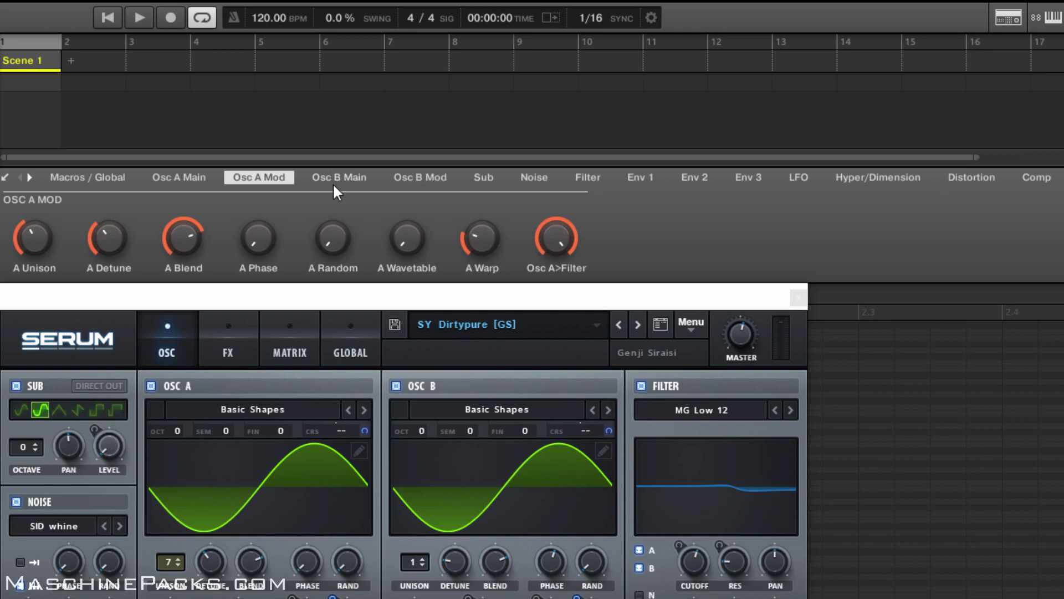
click(336, 183)
click(416, 178)
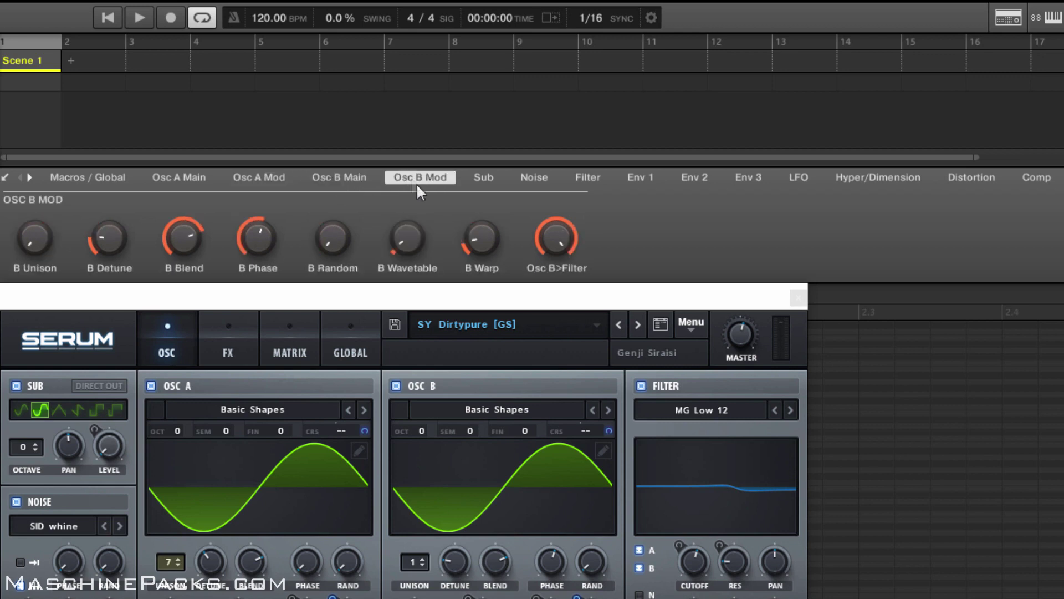
click(495, 182)
Show the Noise, Filter, LFO and Hyper/Dimension pages, then reveal the later effects pages
click(532, 181)
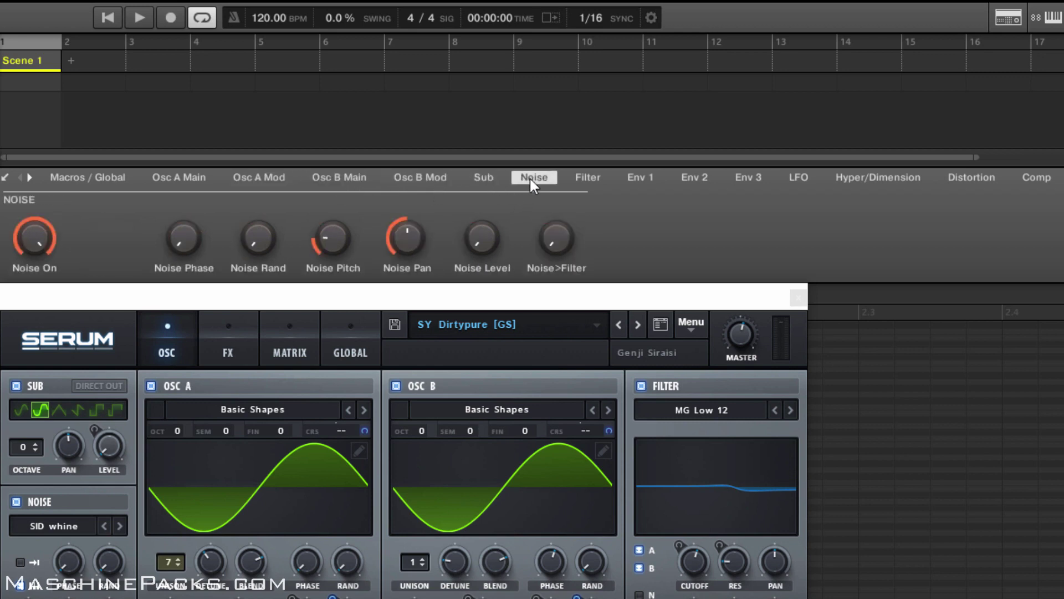
click(581, 185)
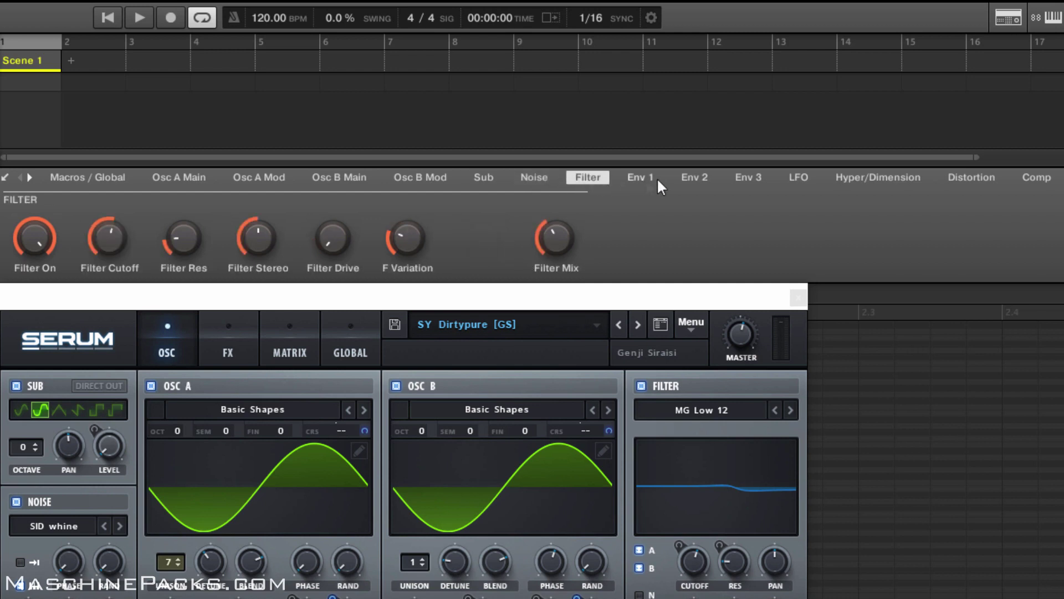
click(797, 183)
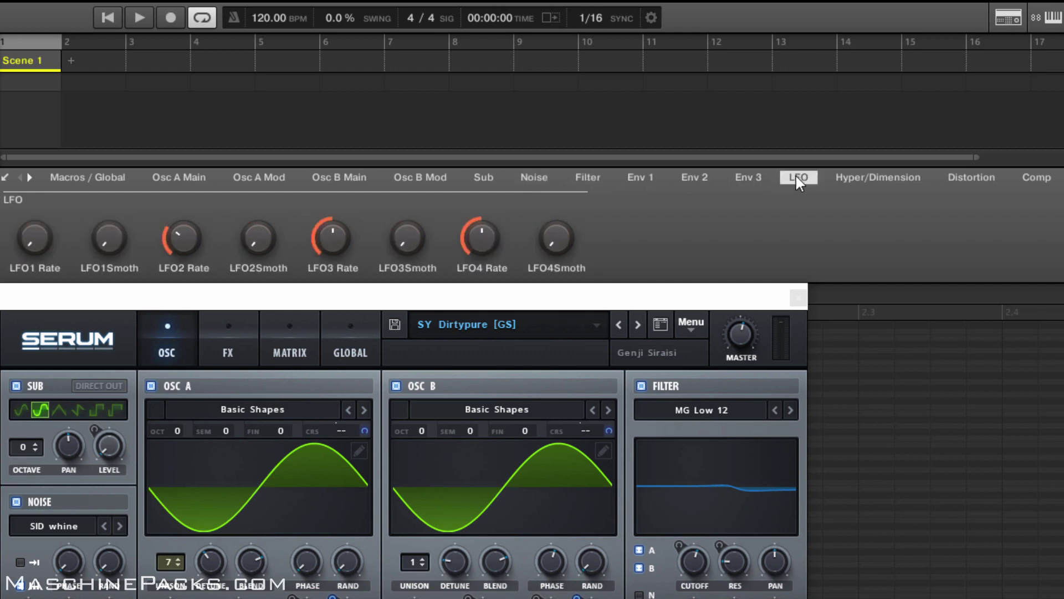
click(880, 178)
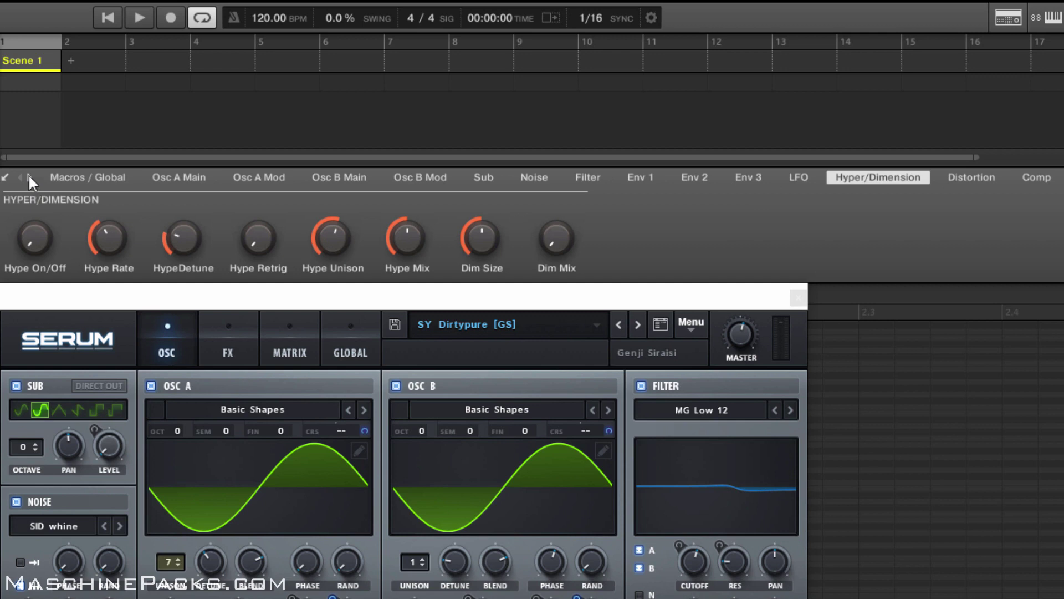
click(29, 177)
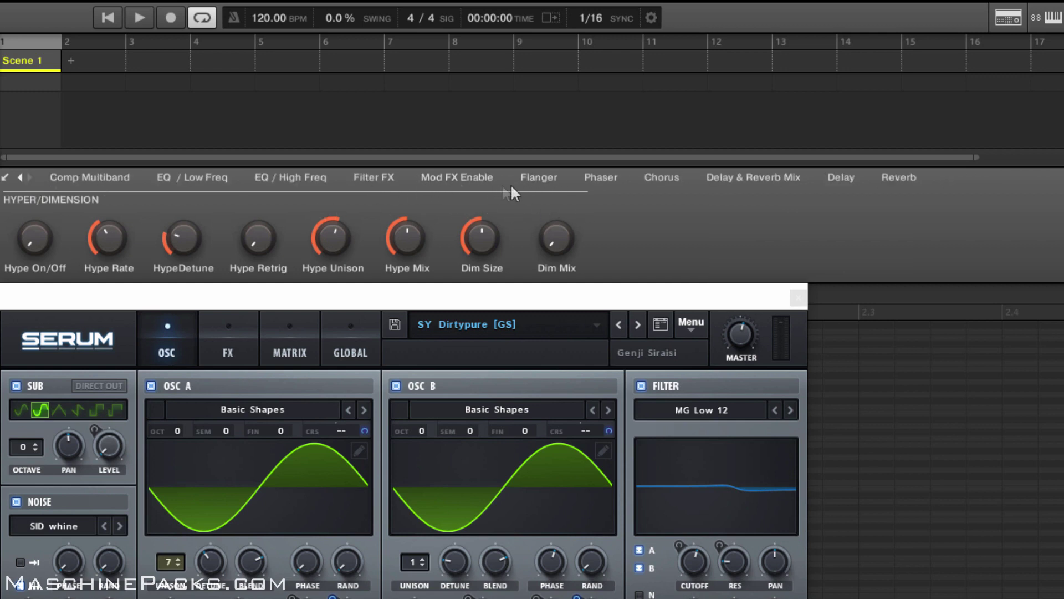
View Serum's Chorus, Mod FX Enable, Delay & Reverb Mix, Delay and Reverb pages, then return to the first pages
click(661, 177)
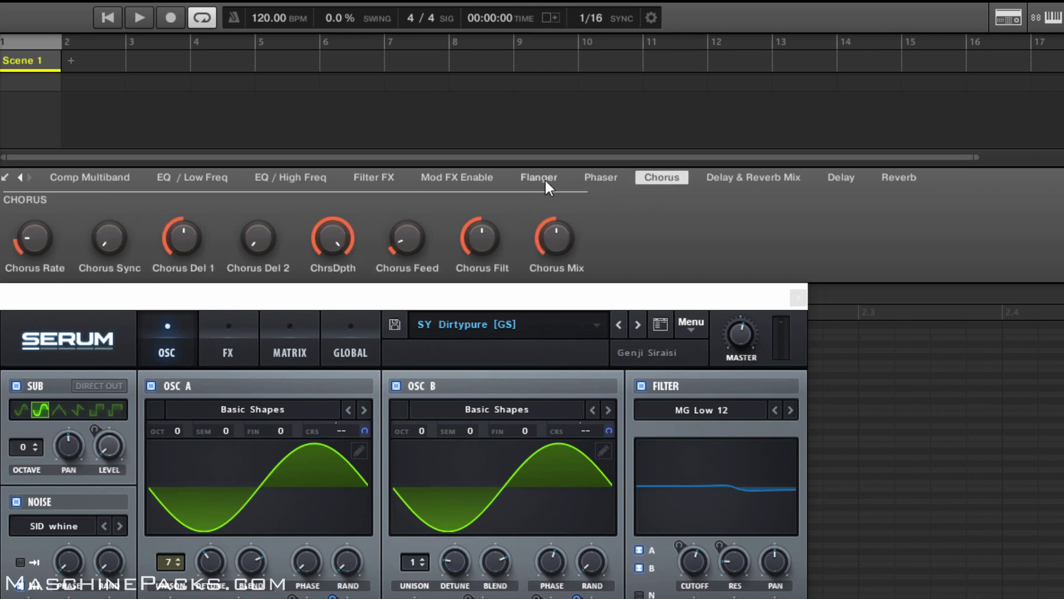
click(453, 178)
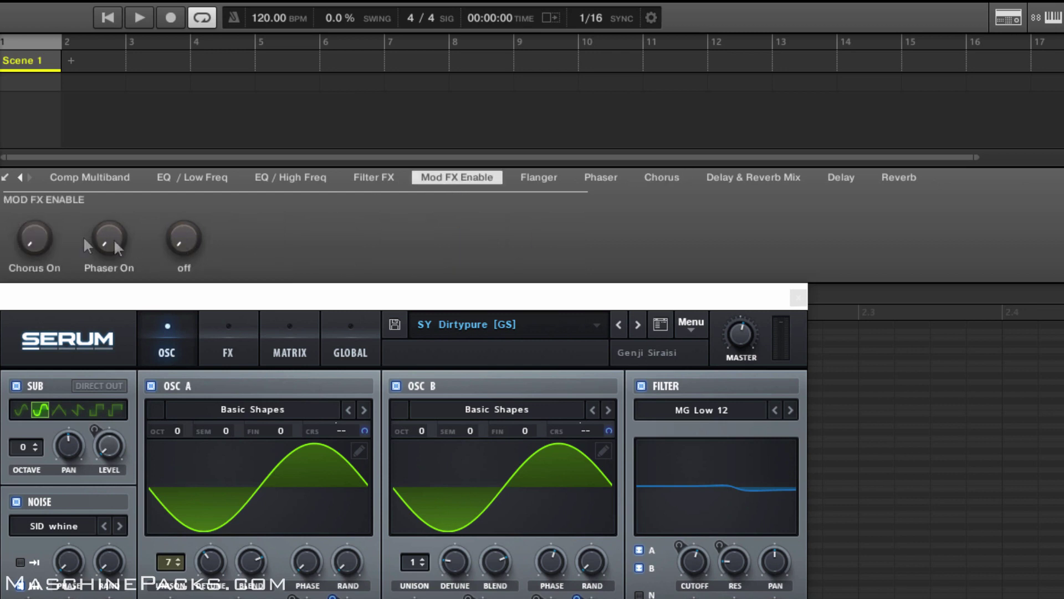
click(753, 178)
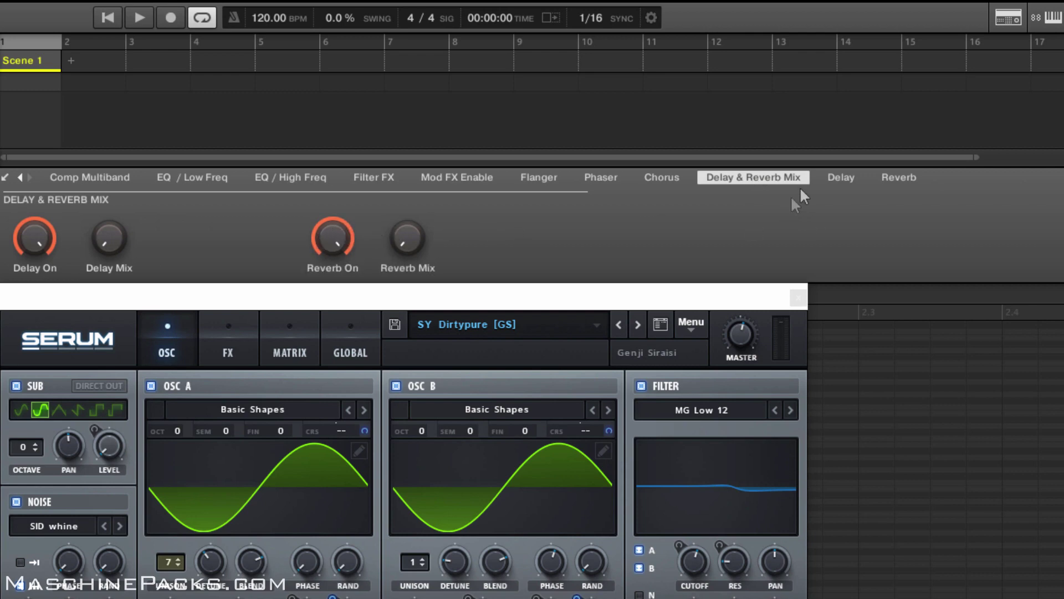
click(838, 179)
click(897, 178)
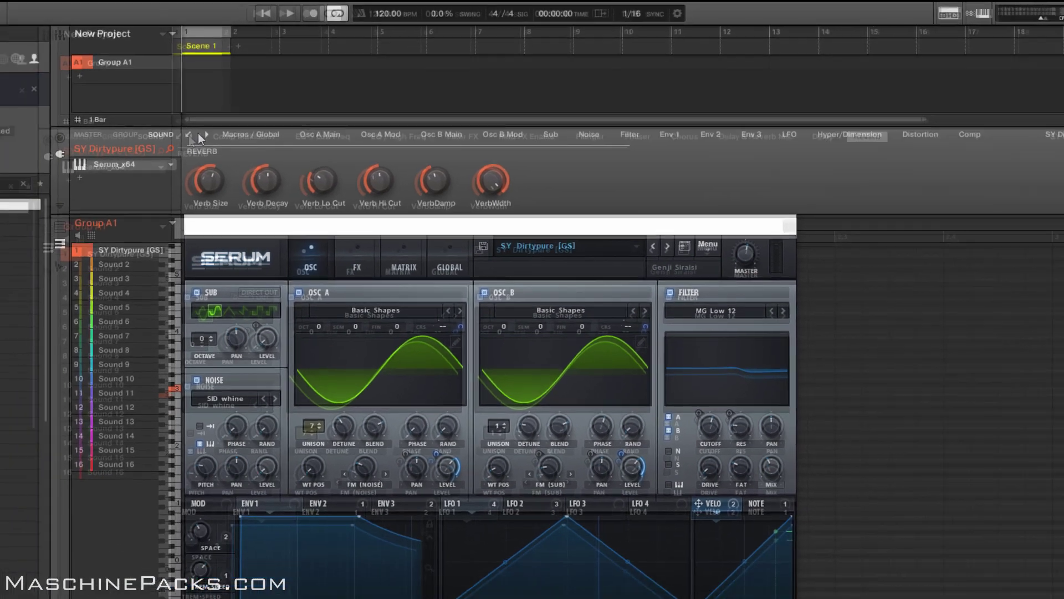
click(304, 110)
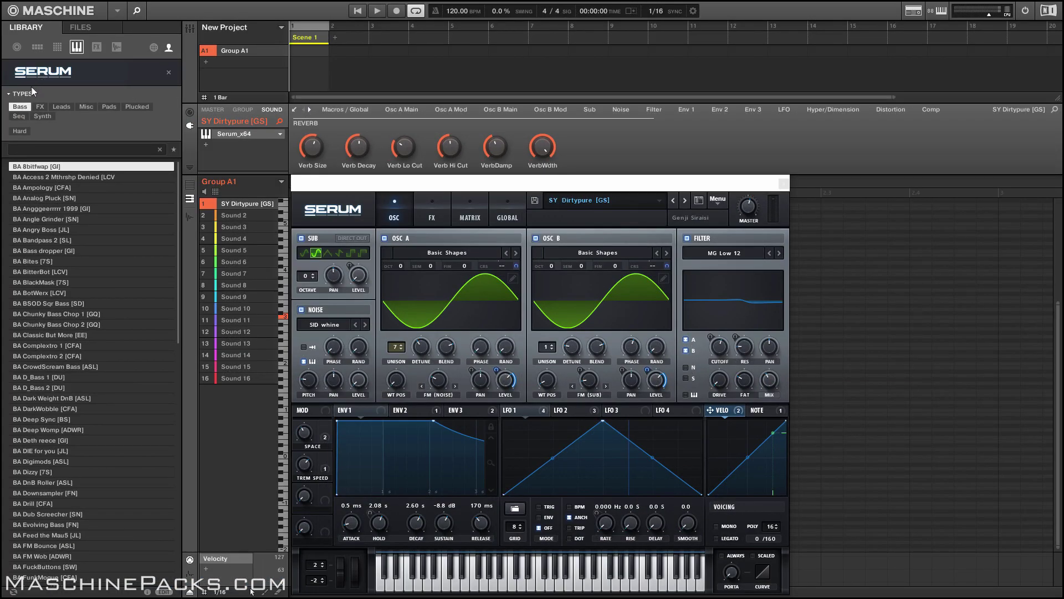
List Serum presets of the FX, Pads and Synth types, then show the instrument product chooser
click(41, 107)
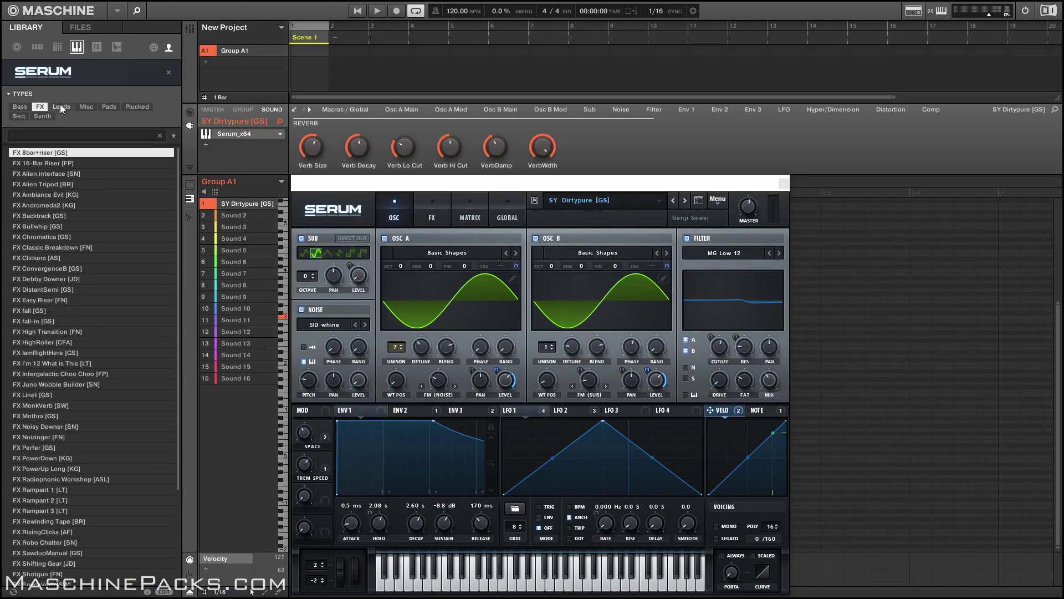
click(62, 107)
click(108, 107)
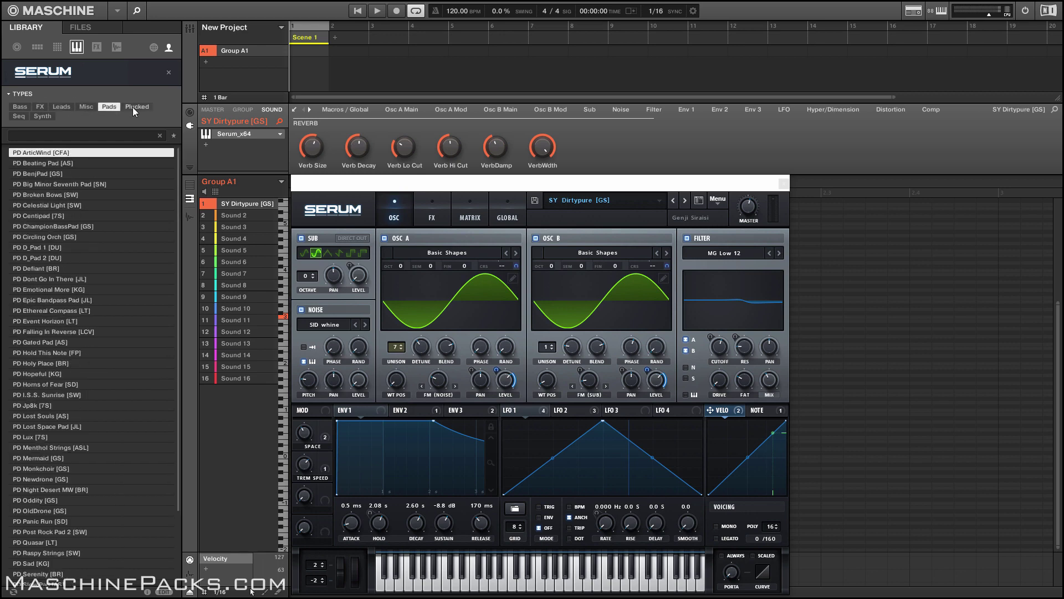
click(40, 116)
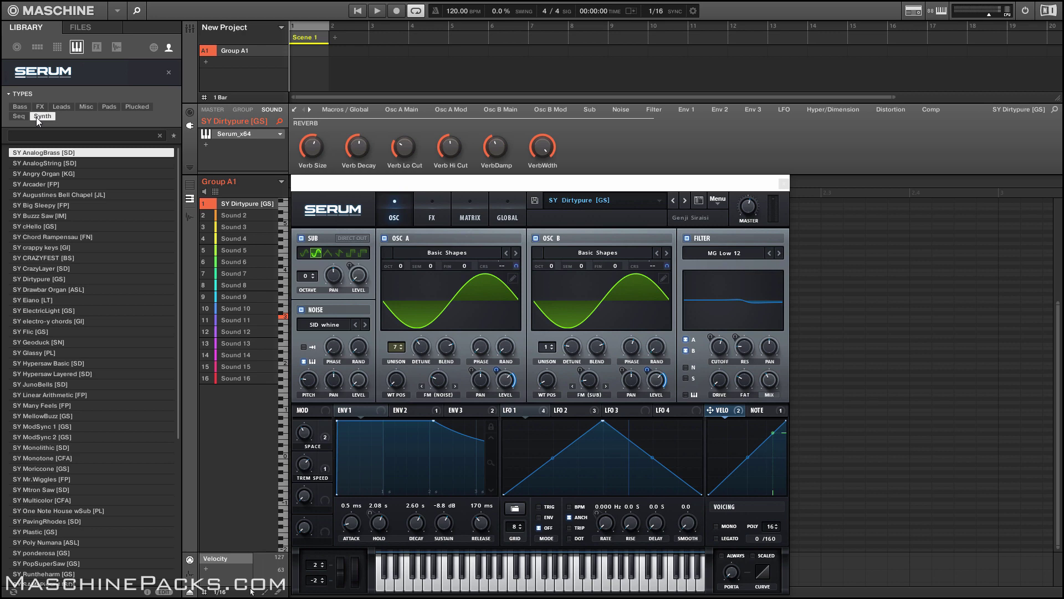
click(122, 73)
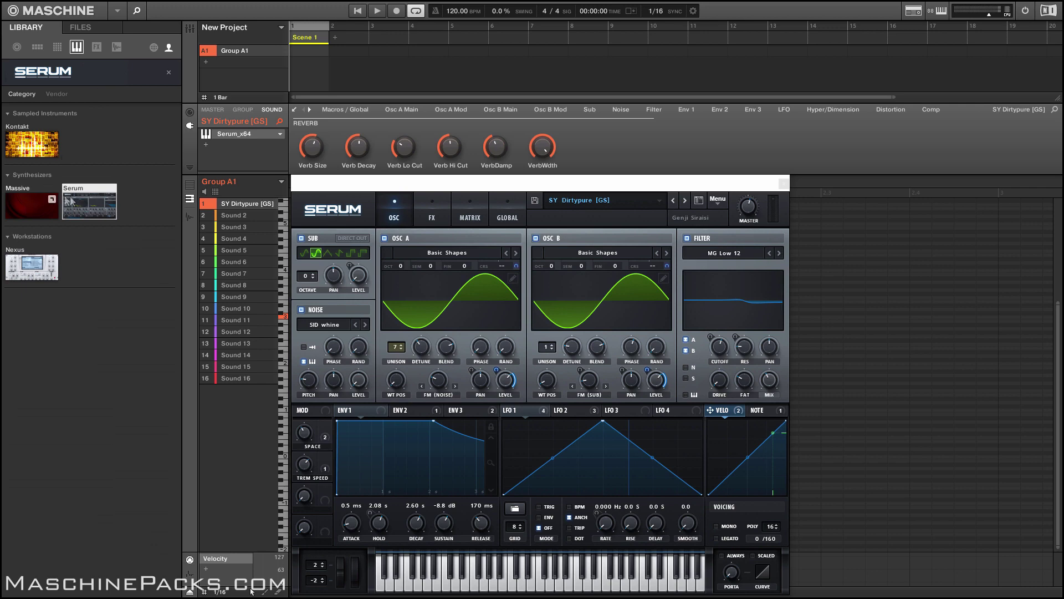
Close the product chooser to return to Serum's Synth preset list
click(135, 74)
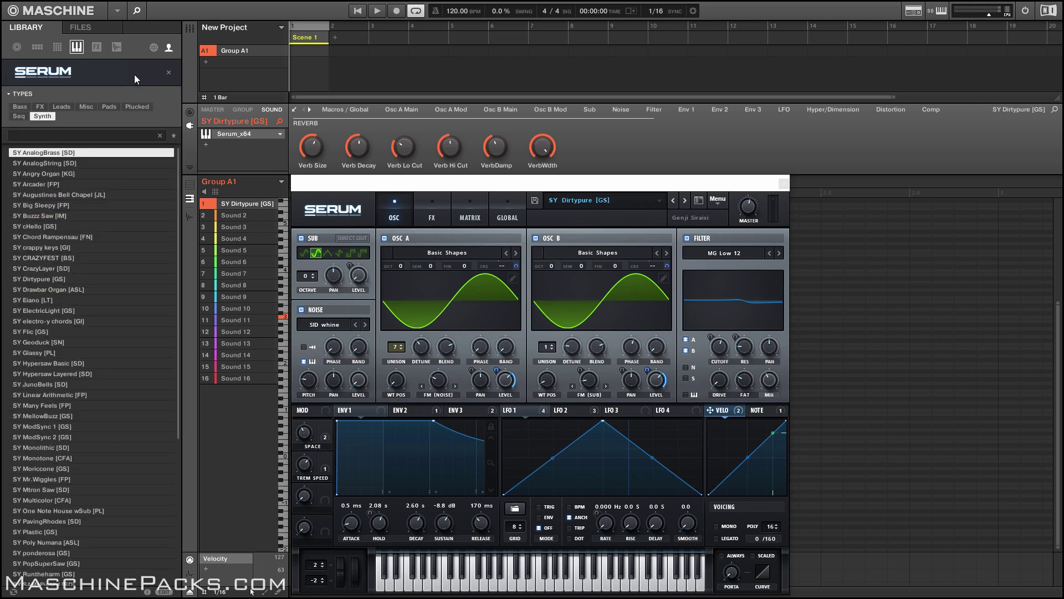